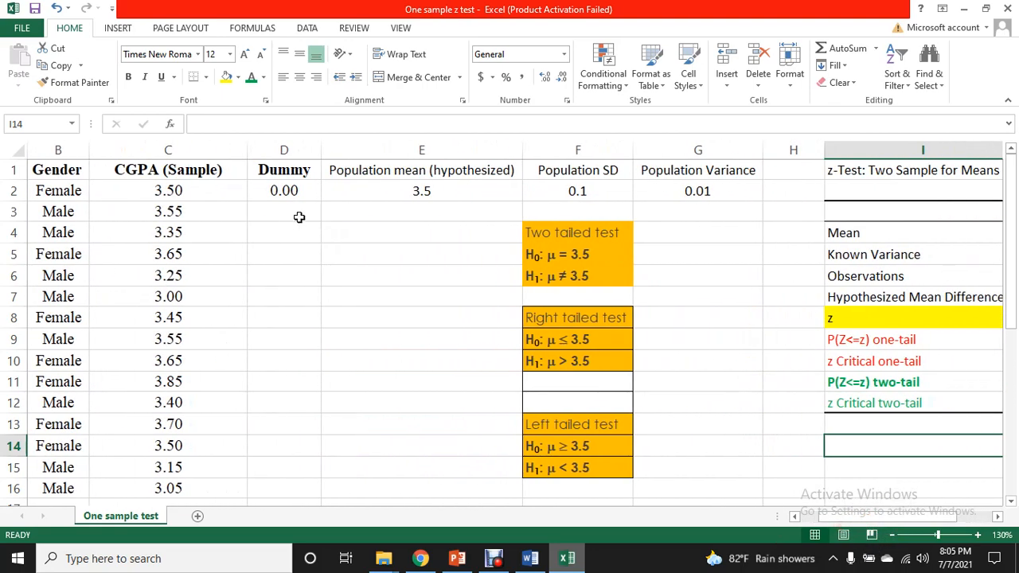
- Enter 0 as the second value of the Dummy column in cell D3
left_click(293, 211)
type("0")
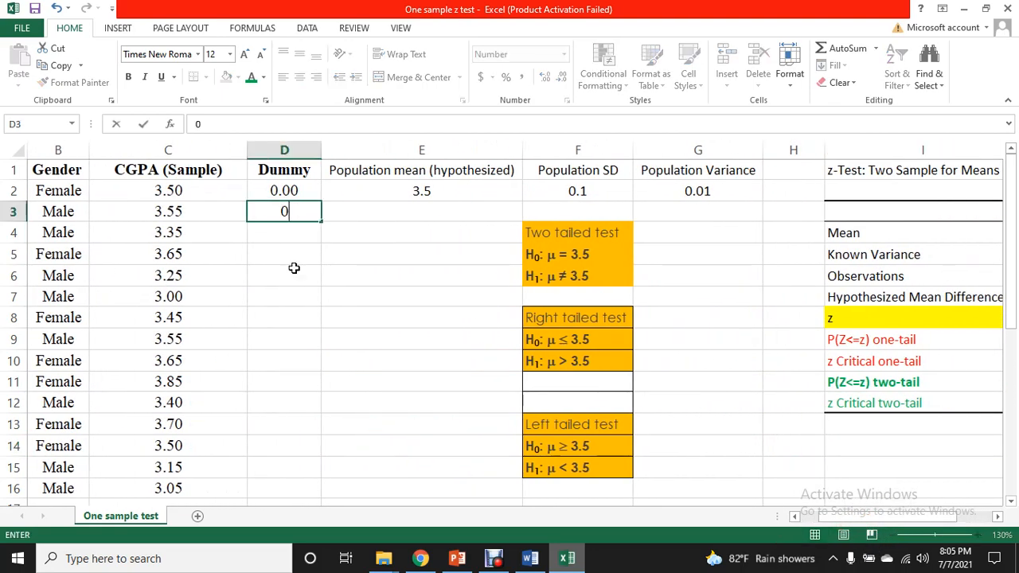
left_click(293, 271)
left_click_drag(847, 516, 827, 526)
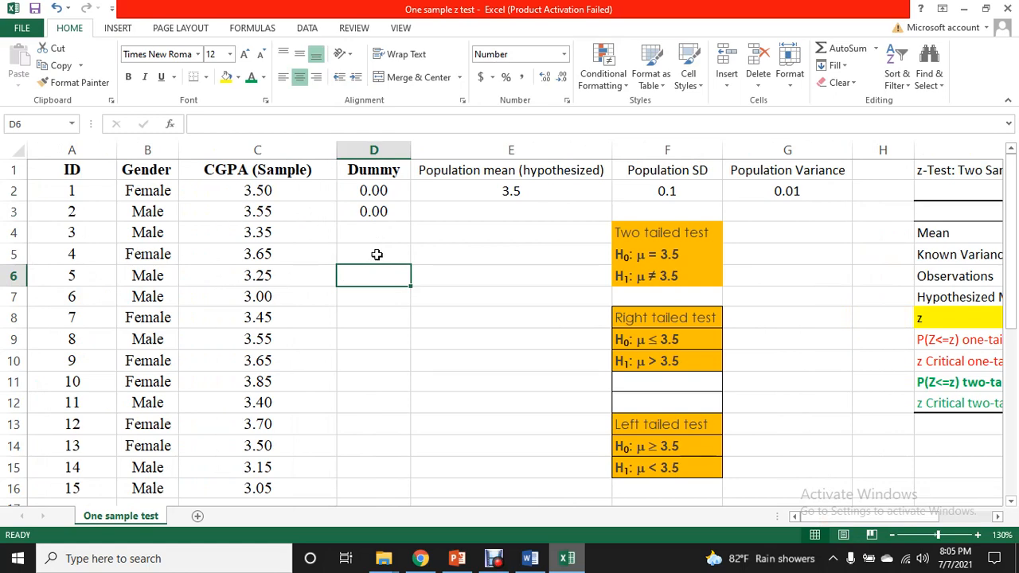
- Open the t-Test: Two-Sample Assuming Unequal Variances tool from the data analysis tools
left_click(306, 28)
left_click(942, 48)
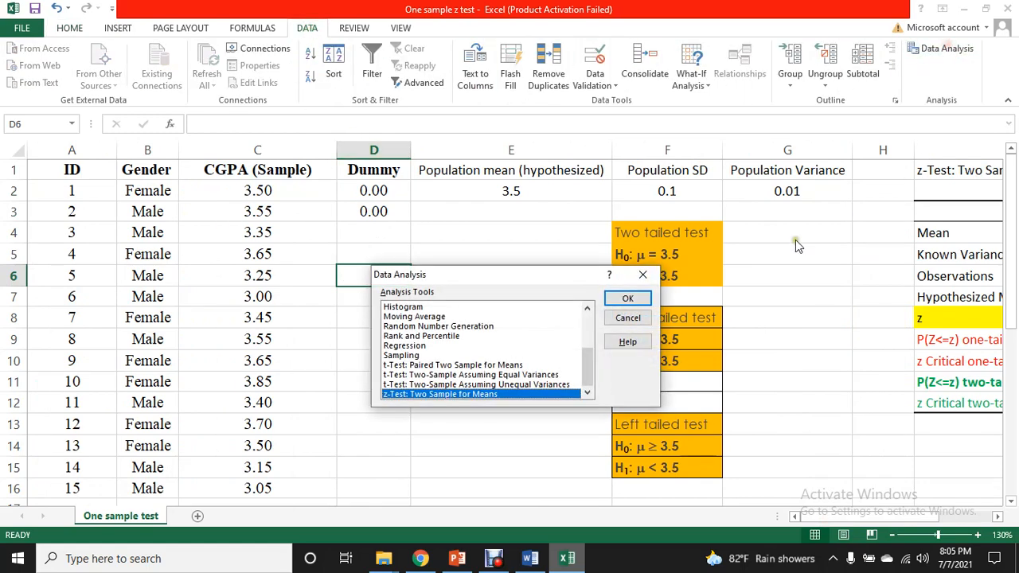
left_click_drag(480, 280, 548, 282)
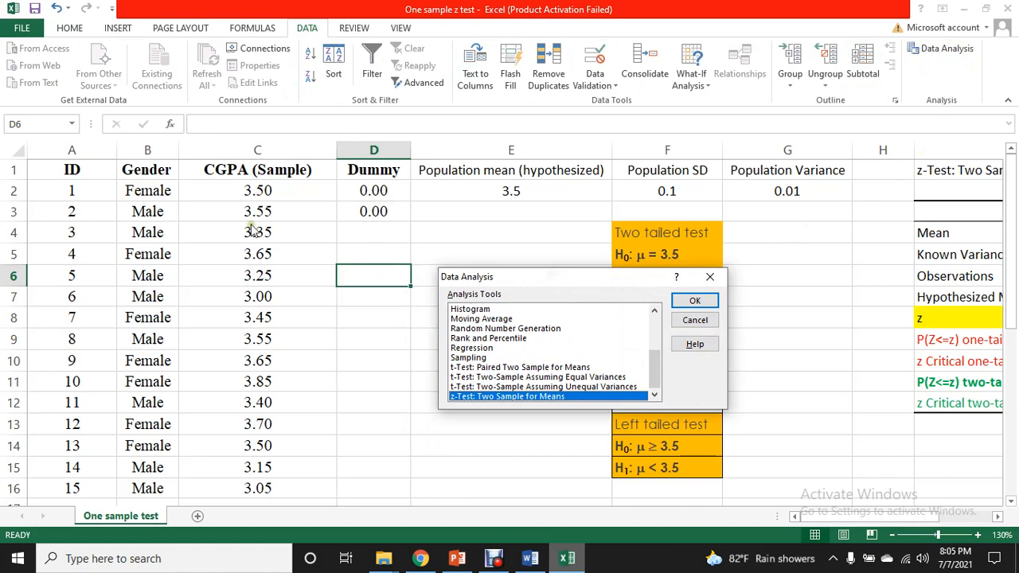
left_click_drag(602, 280, 518, 249)
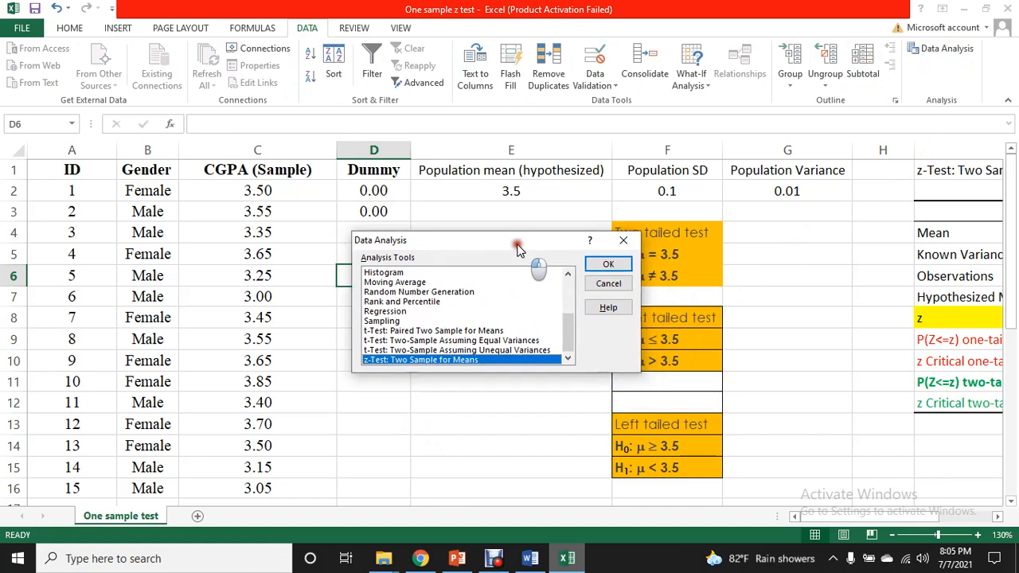
left_click(390, 351)
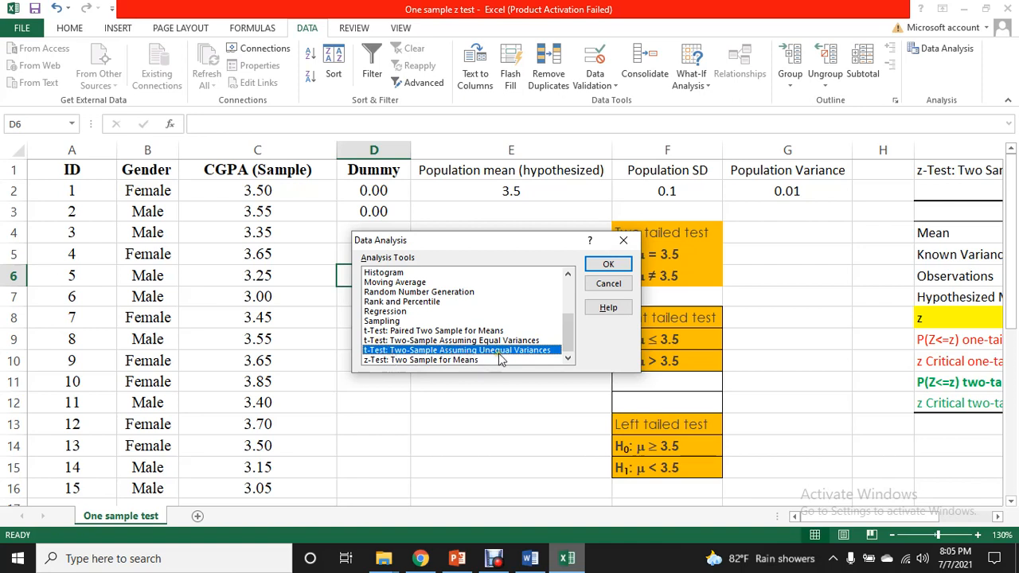
key("Up")
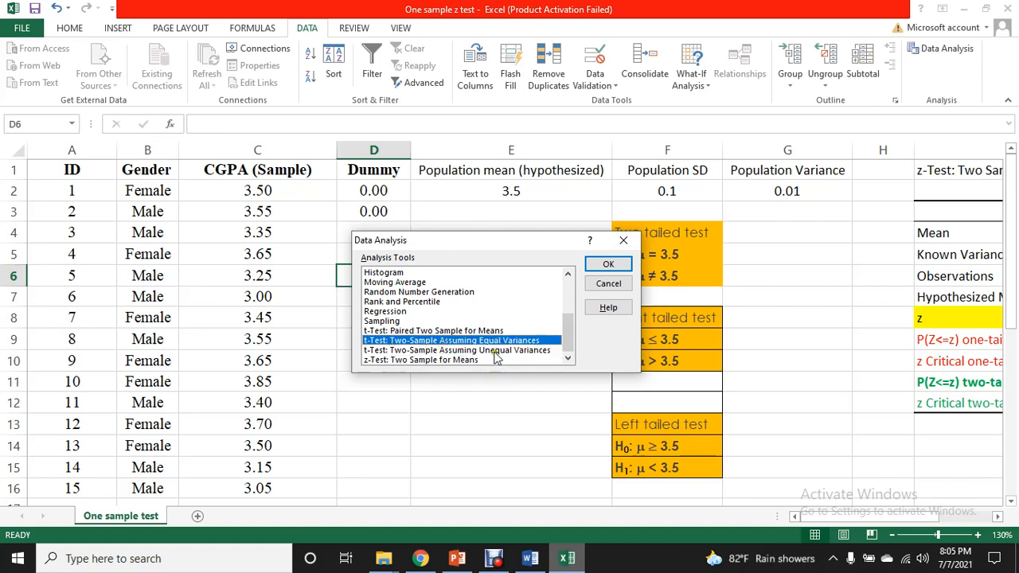
left_click(414, 351)
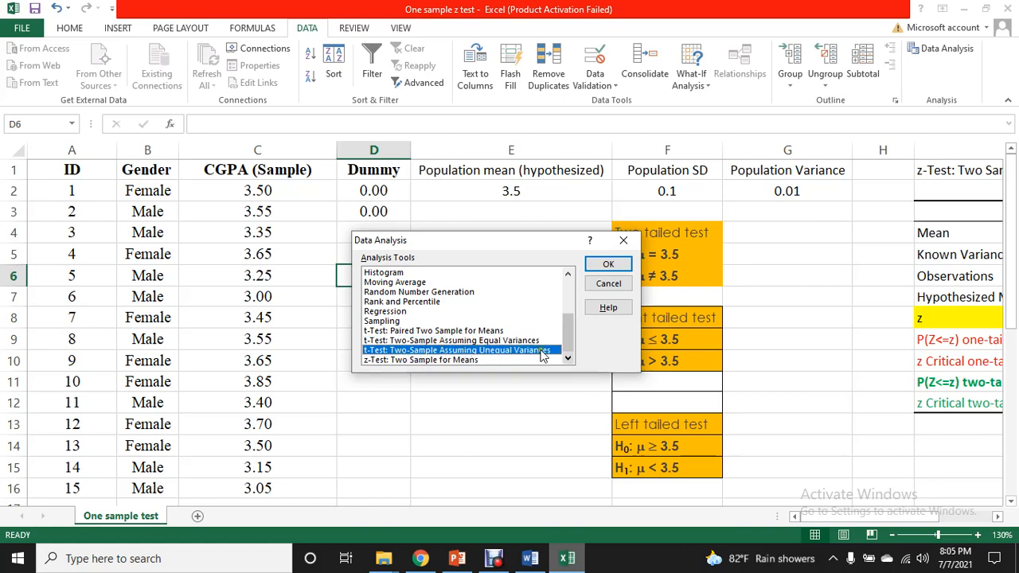
left_click(608, 265)
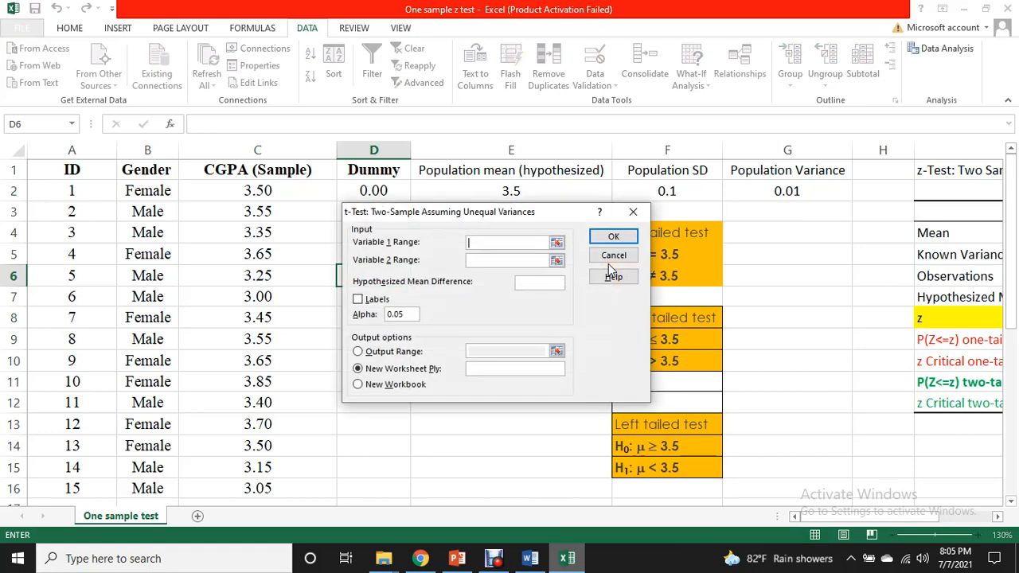
- Set the Variable 1 range to the CGPA sample C1:C16 and the Variable 2 range to the Dummy data D1:D3
left_click_drag(308, 169, 286, 487)
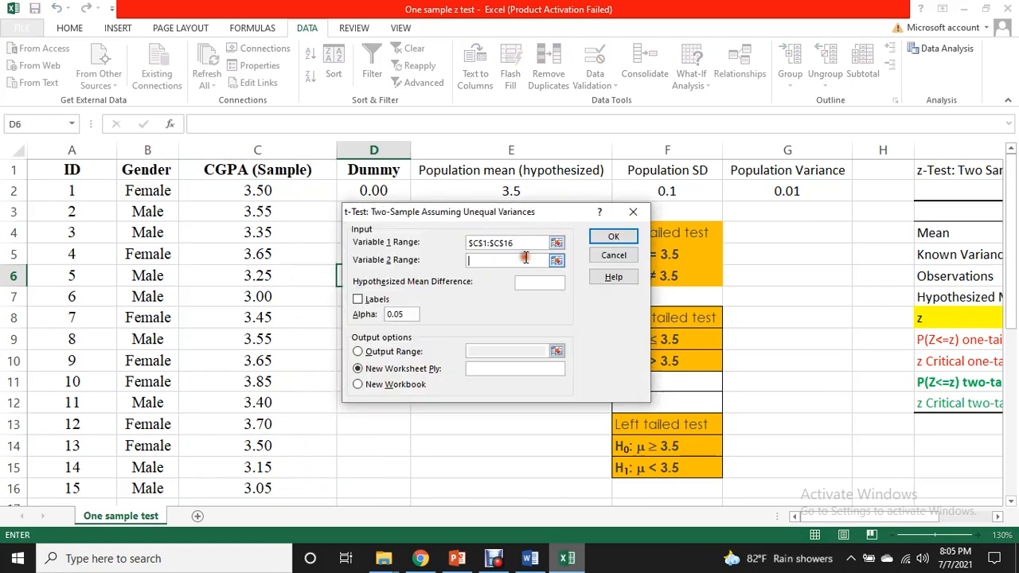
left_click_drag(482, 224, 482, 293)
left_click(489, 326)
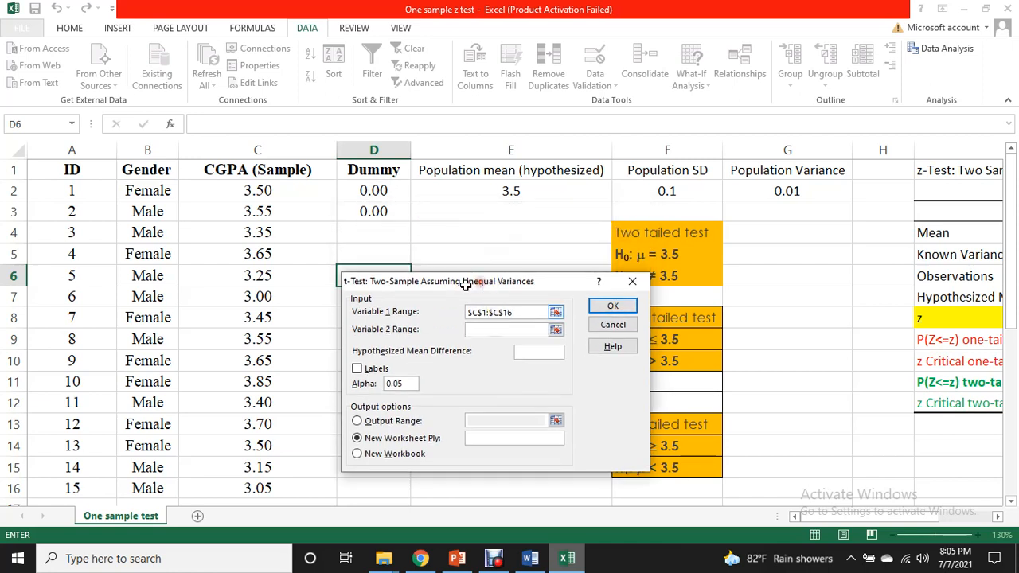
left_click_drag(374, 169, 387, 217)
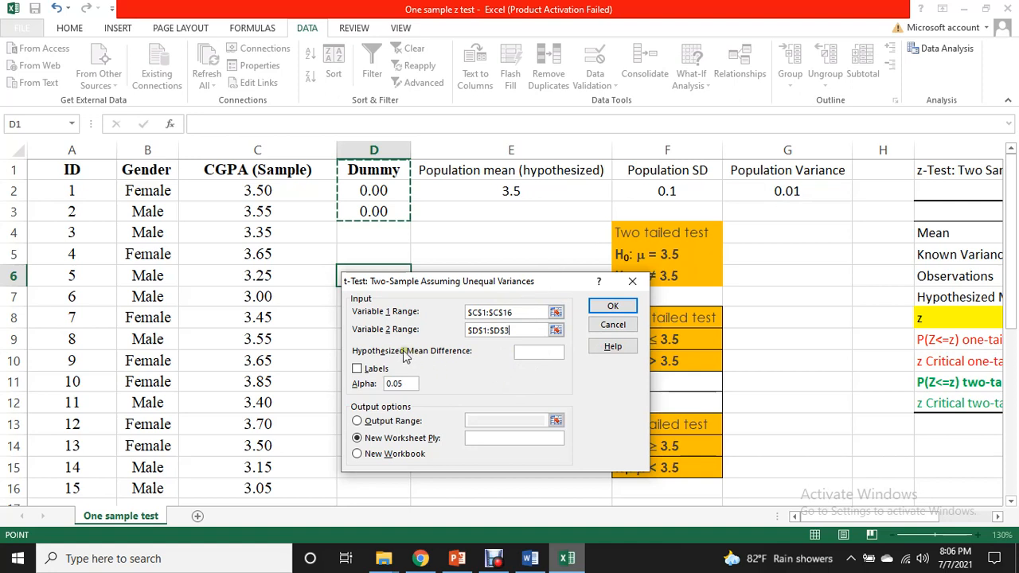
- Set the hypothesized mean difference to 3.5 and mark the input ranges as including labels
left_click(527, 353)
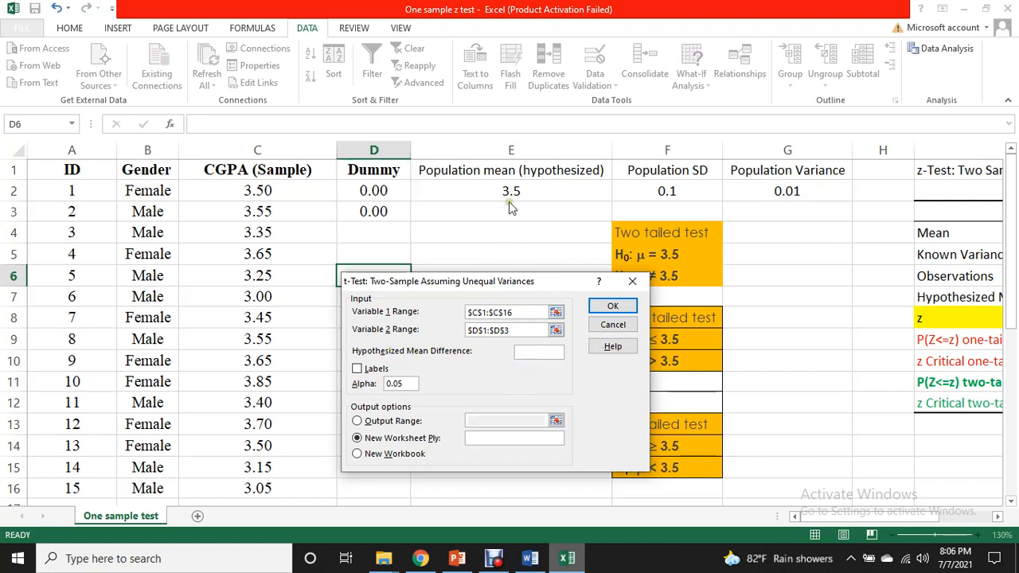
type("3.5")
left_click(373, 371)
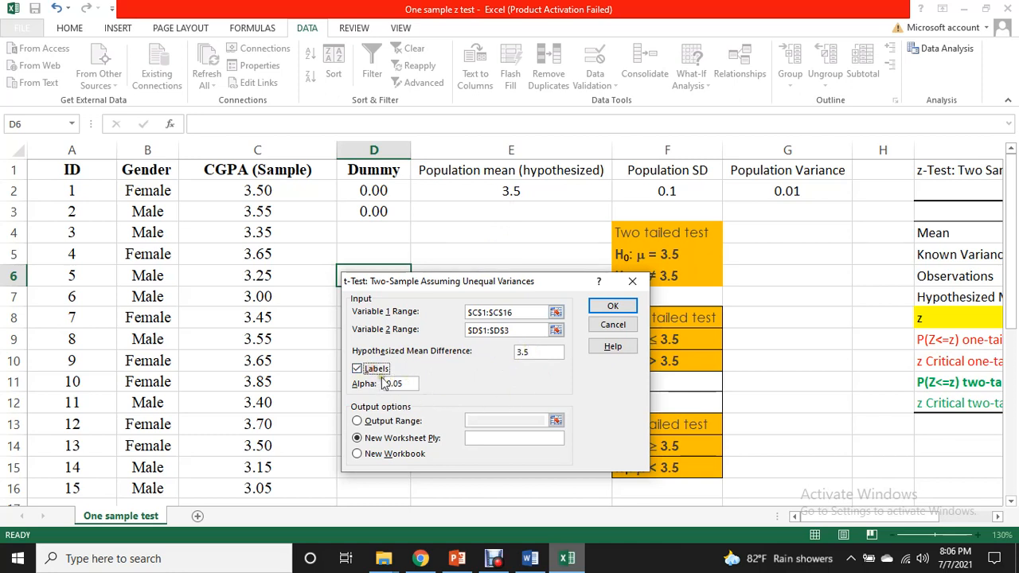
- Direct the t-test output to cell I15 on the current sheet and run the analysis
left_click(376, 422)
left_click(486, 421)
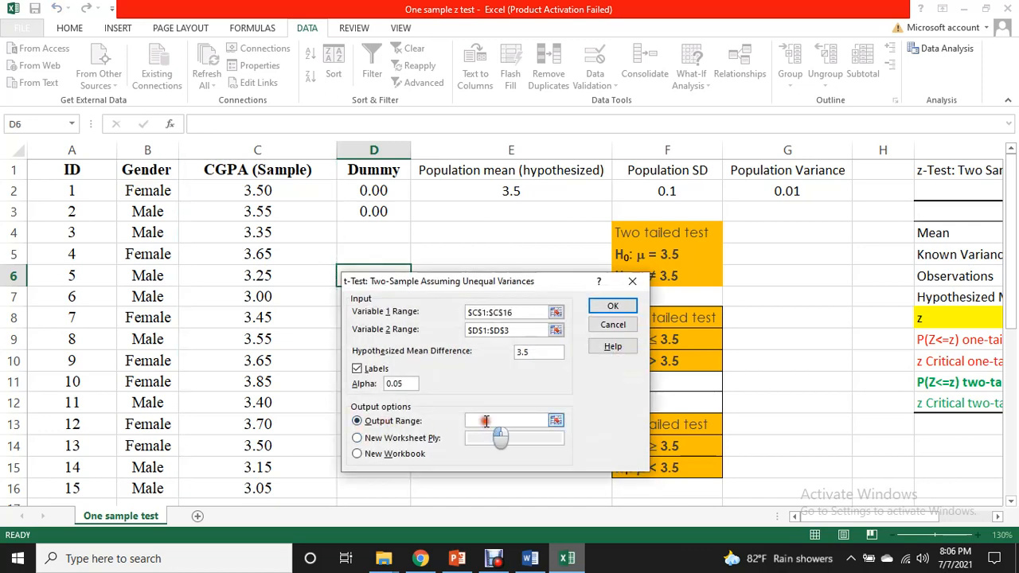
left_click(935, 465)
left_click(612, 306)
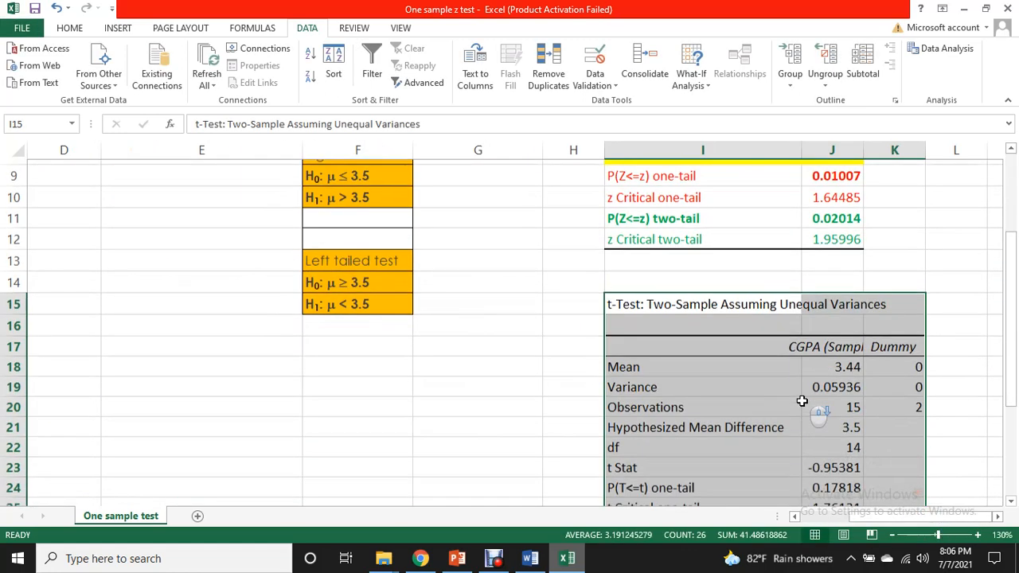
- Clear the Dummy heading and its values in K17:K20 from the t-test output table
scroll(814, 414, "down", 2)
scroll(853, 357, "up", 1)
left_click(666, 216)
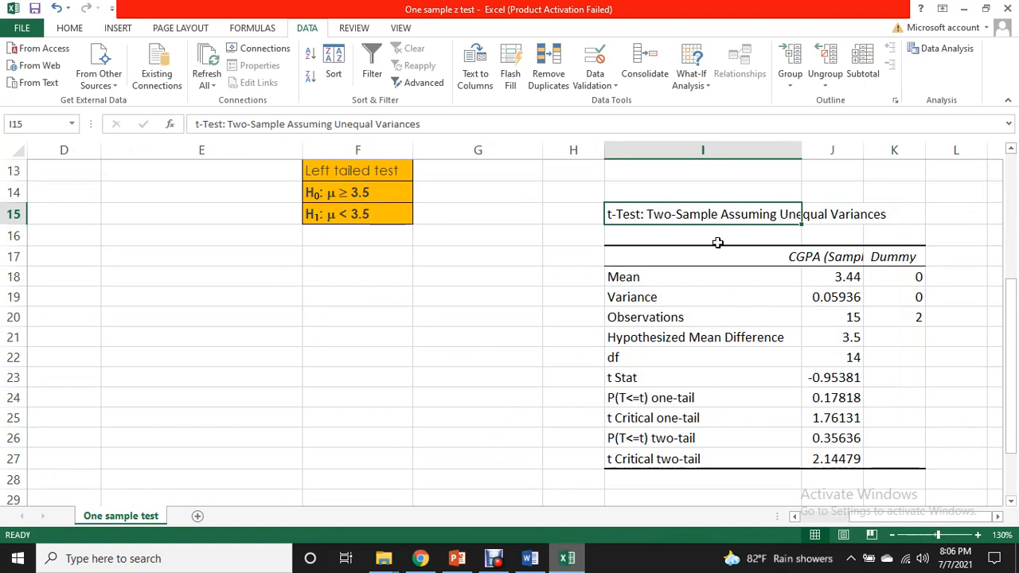
left_click_drag(715, 251, 866, 461)
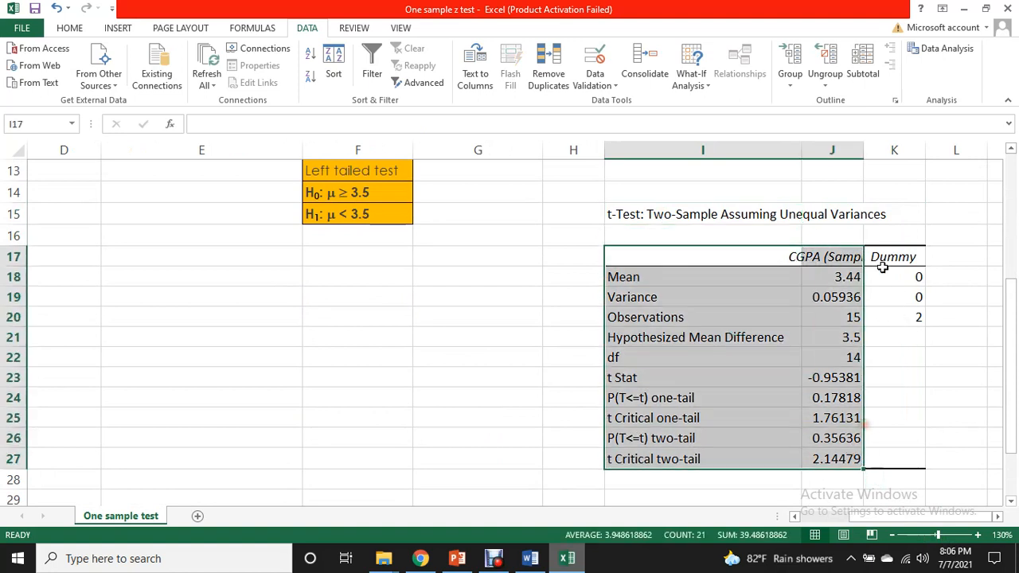
left_click_drag(893, 258, 912, 312)
key("Delete")
left_click(798, 356)
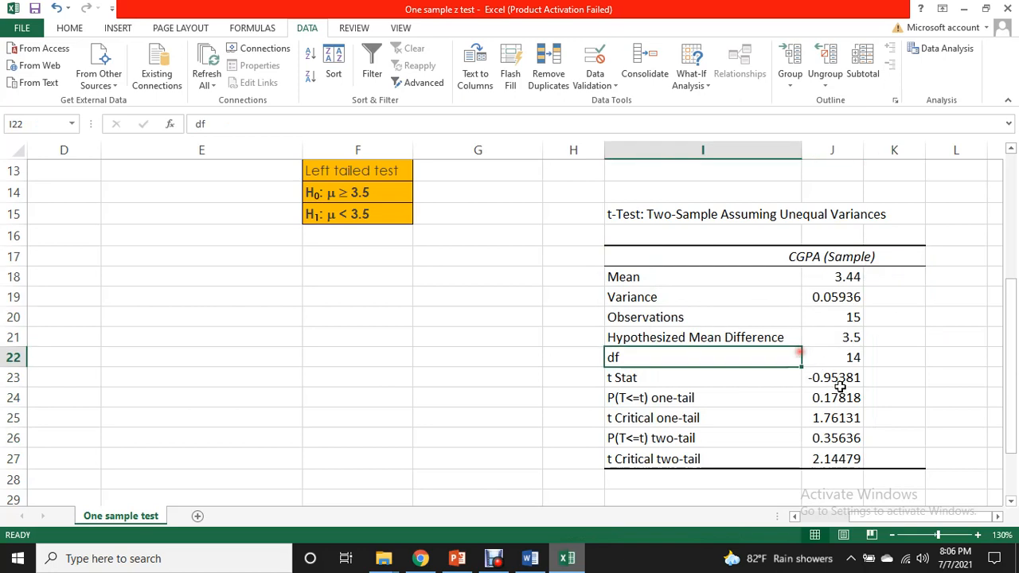
- Examine the mean, variance, observations, hypothesized mean difference and df in the t-test output
left_click(831, 278)
left_click(746, 279)
left_click(850, 280)
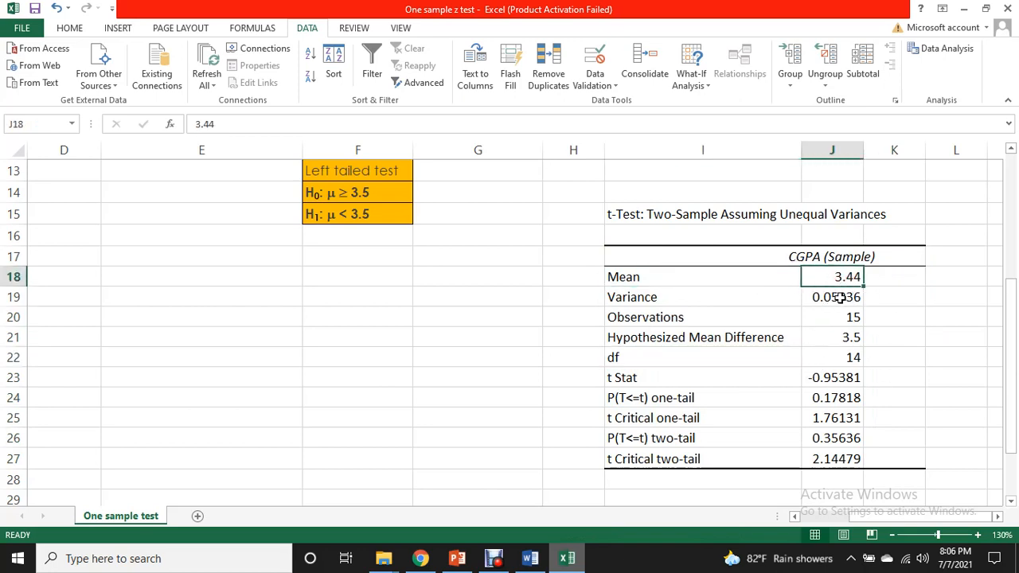
left_click(834, 304)
left_click(734, 299)
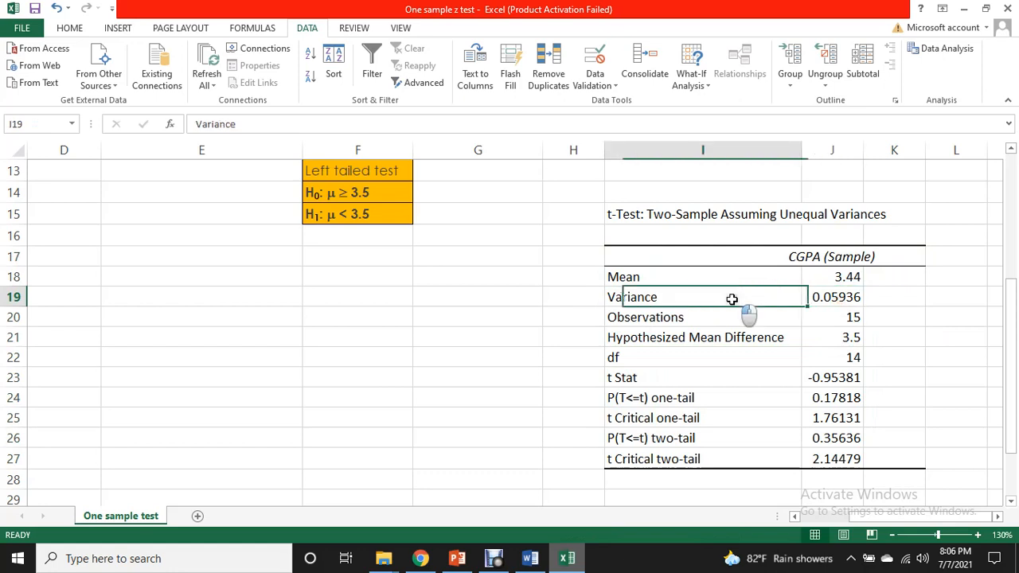
left_click(854, 319)
left_click(849, 340)
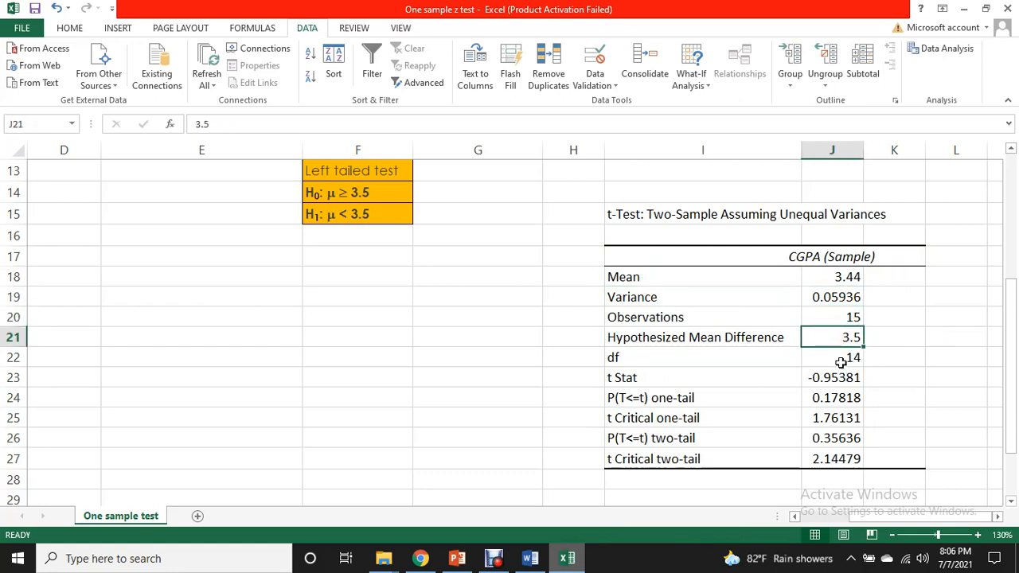
left_click(842, 360)
- Highlight the t Stat row I23:J23 of the t-test output with a yellow fill
left_click_drag(705, 382, 832, 378)
scroll(769, 366, "up", 4)
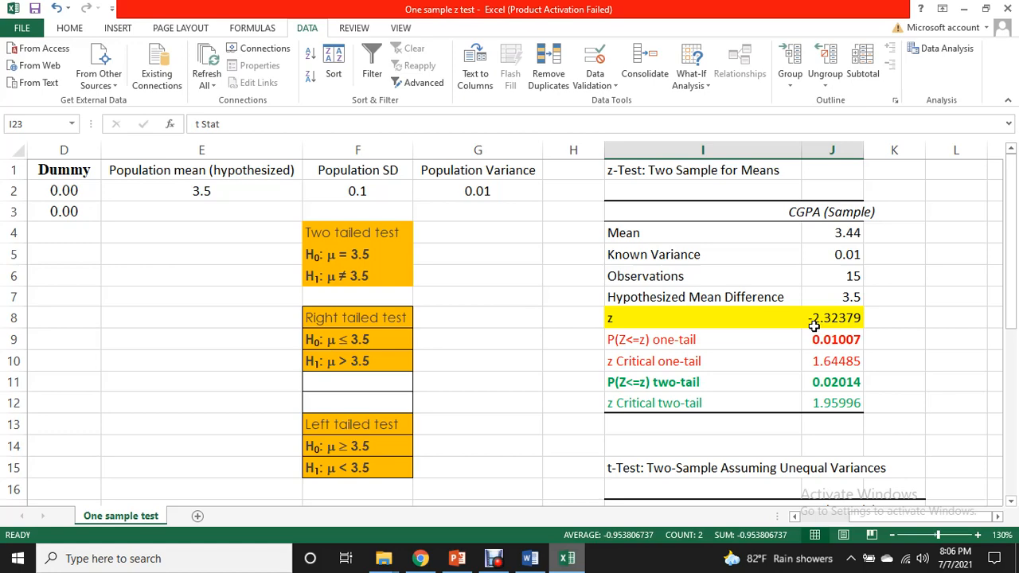
scroll(828, 343, "down", 6)
scroll(820, 358, "up", 2)
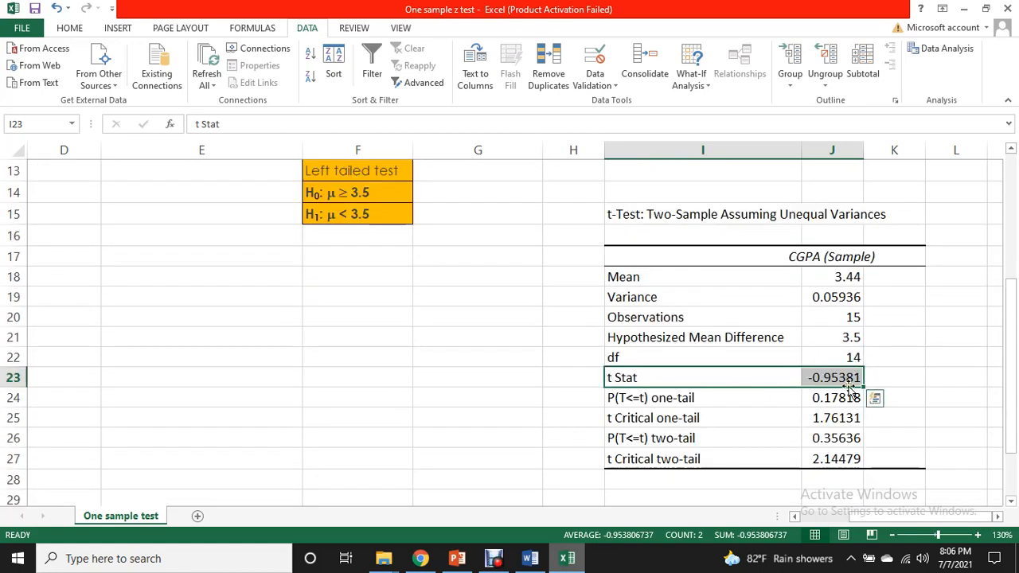
left_click(82, 31)
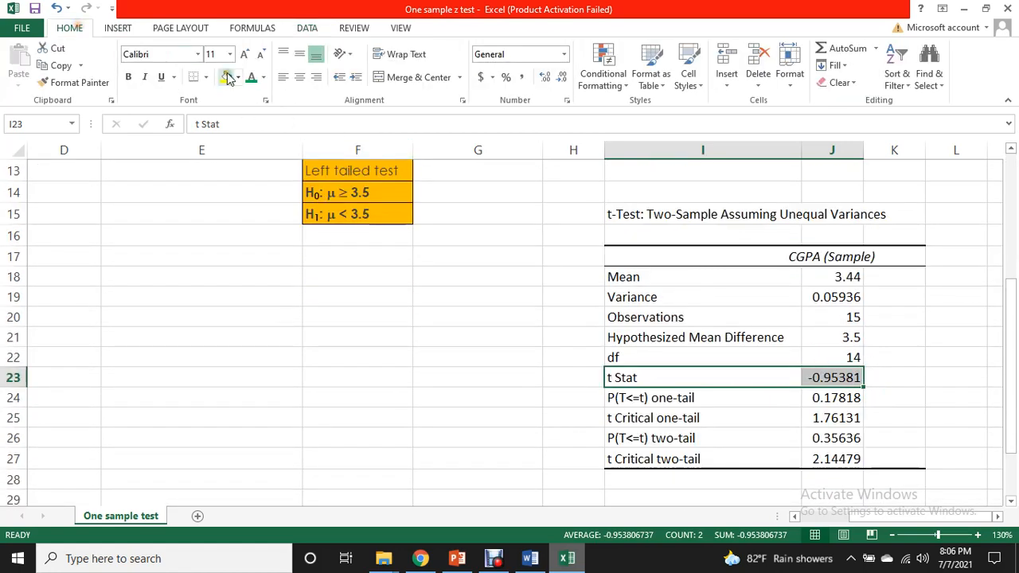
left_click(230, 79)
left_click(834, 380)
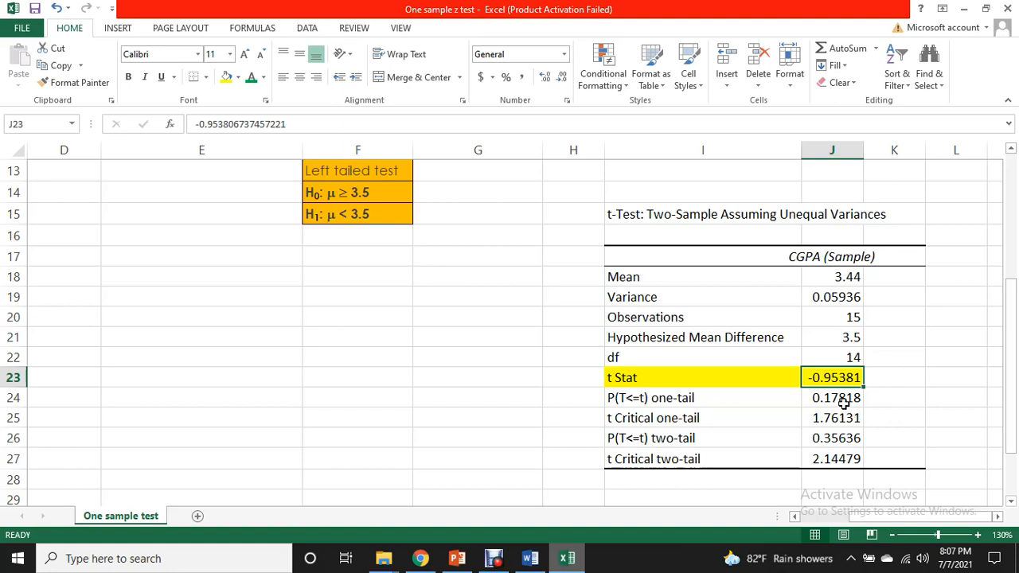
- Color the text of the one-tail rows I24:J25 green and the two-tail rows I26:J27 red
left_click_drag(732, 400, 828, 420)
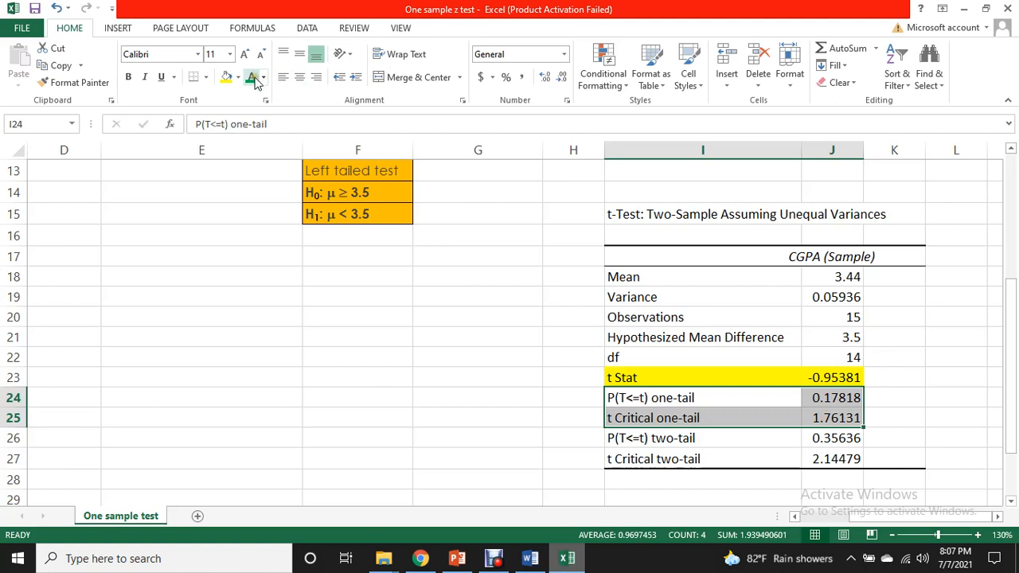
left_click_drag(678, 440, 820, 459)
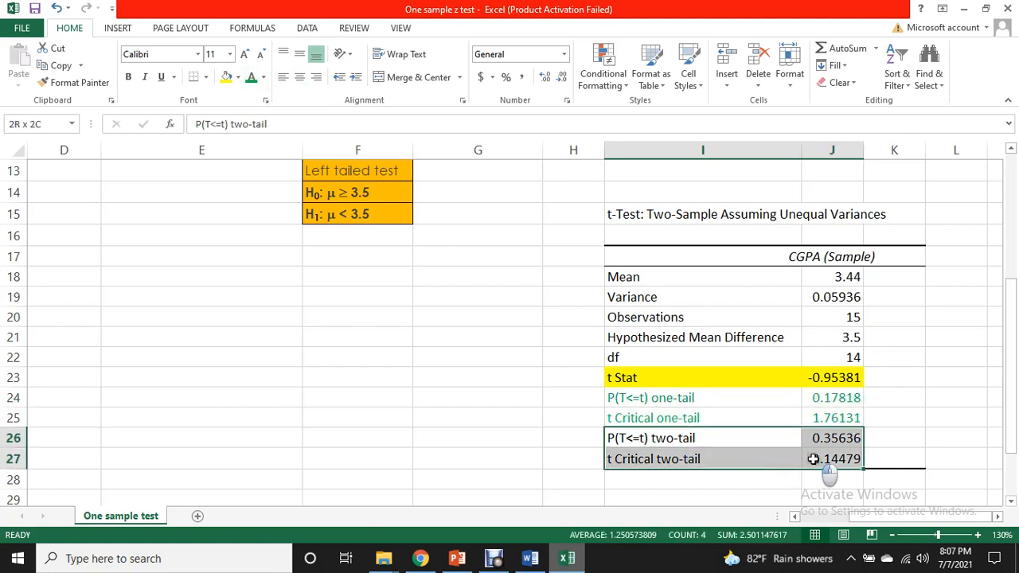
left_click(264, 77)
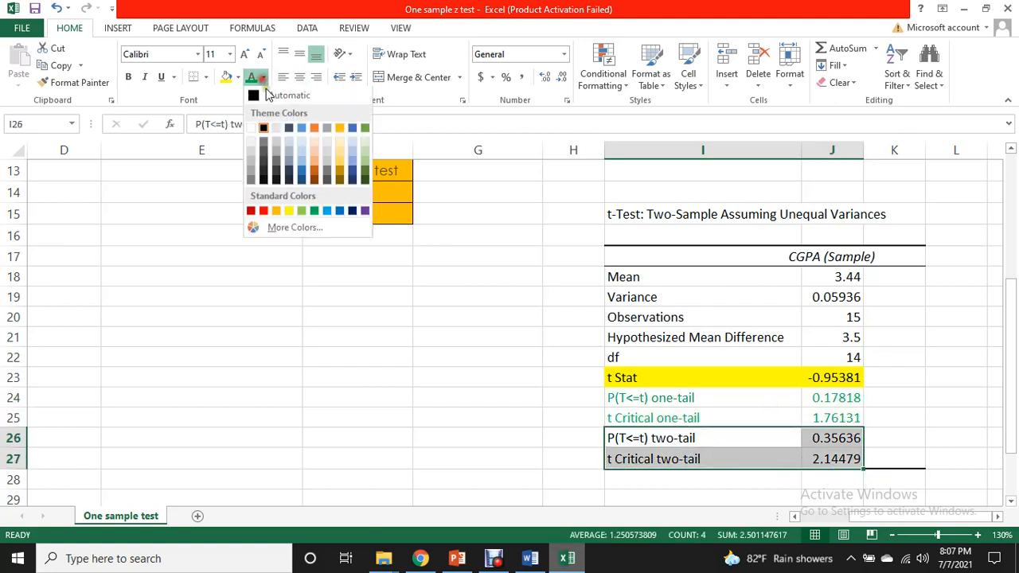
left_click(264, 211)
left_click(757, 477)
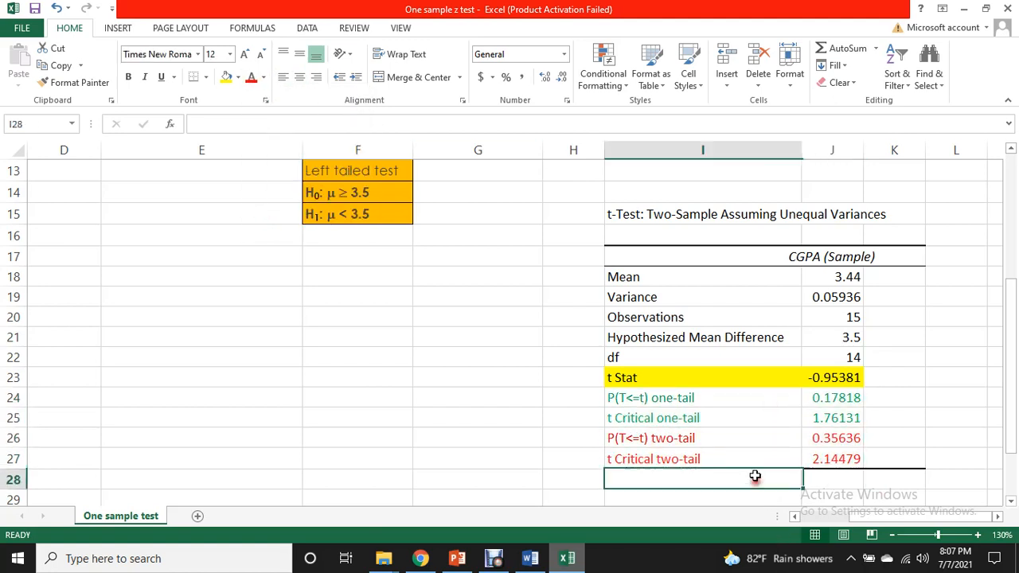
- Make the two-tail and one-tail p-values in J26 and J24 bold
left_click(840, 438)
key("ctrl+b")
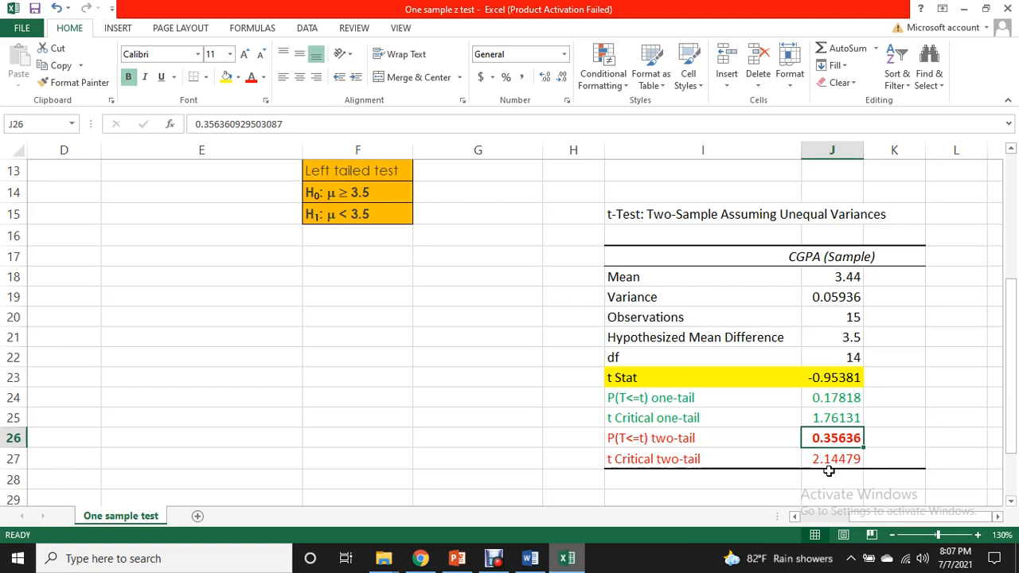
left_click(839, 402)
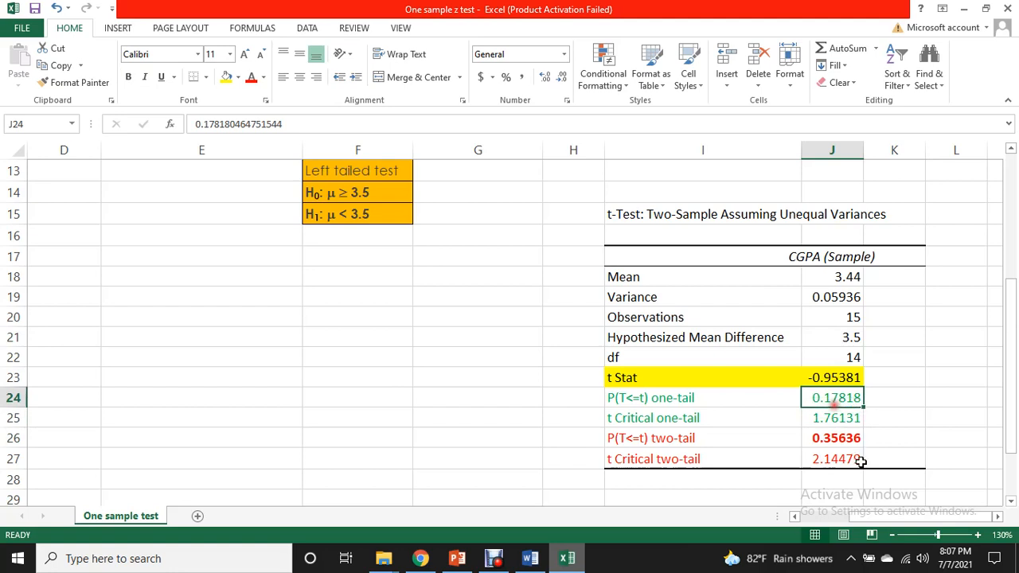
key("ctrl+b")
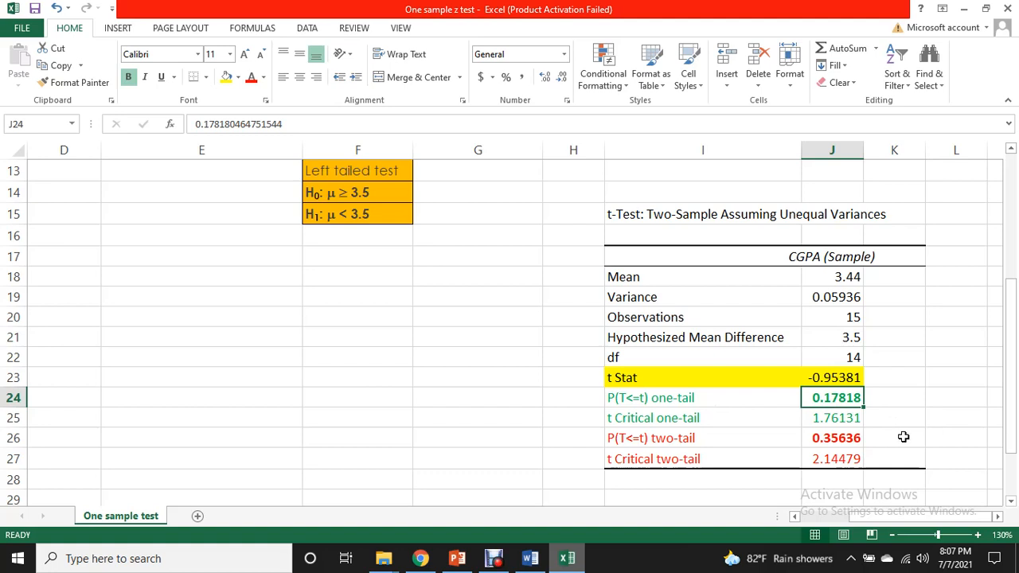
left_click_drag(687, 437, 851, 460)
left_click_drag(658, 398, 840, 415)
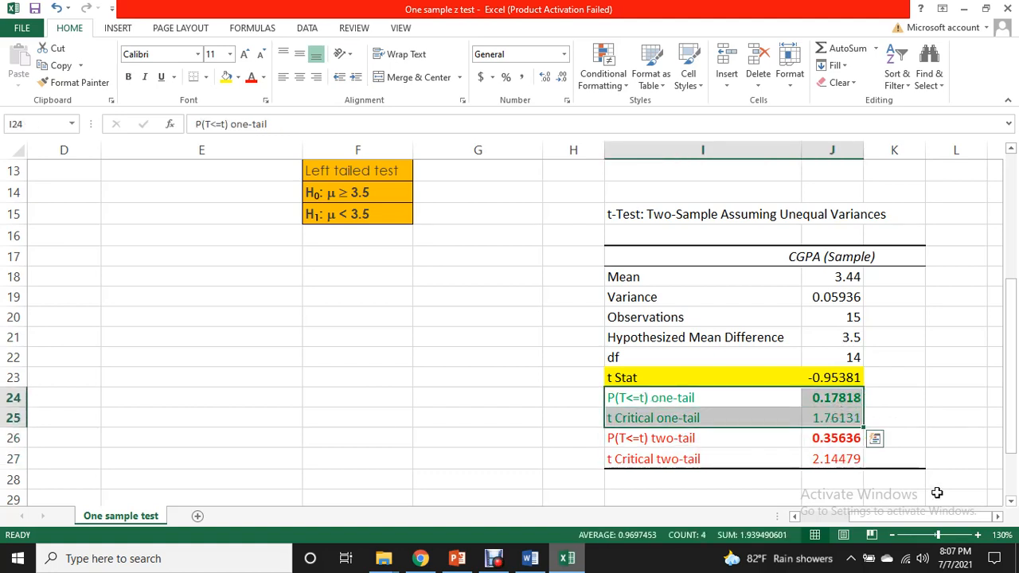
left_click(757, 456)
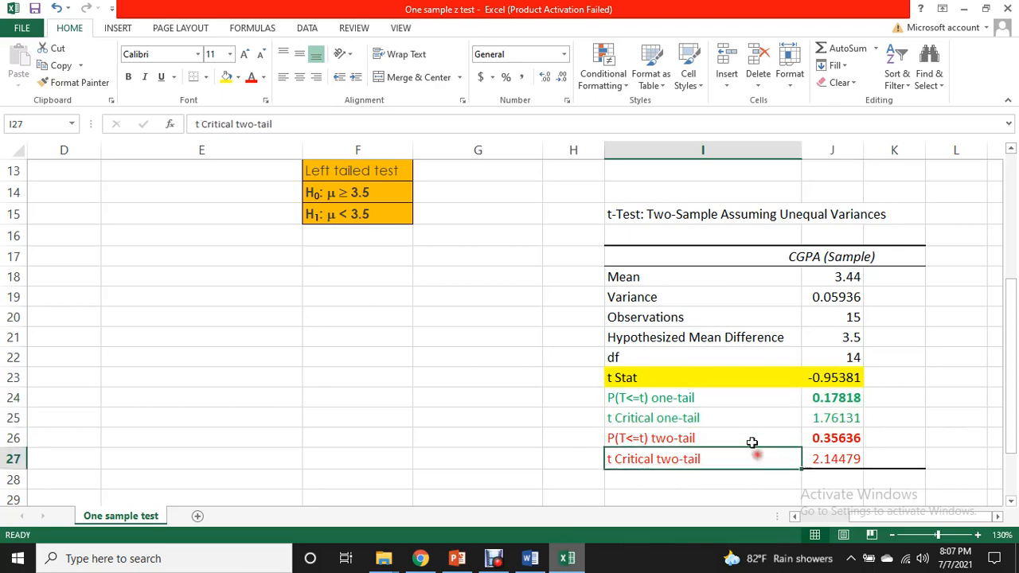
- Examine the two-tail p-value and critical value in I26:J27 against the two-tailed hypotheses in F4:F6
left_click_drag(687, 440, 835, 460)
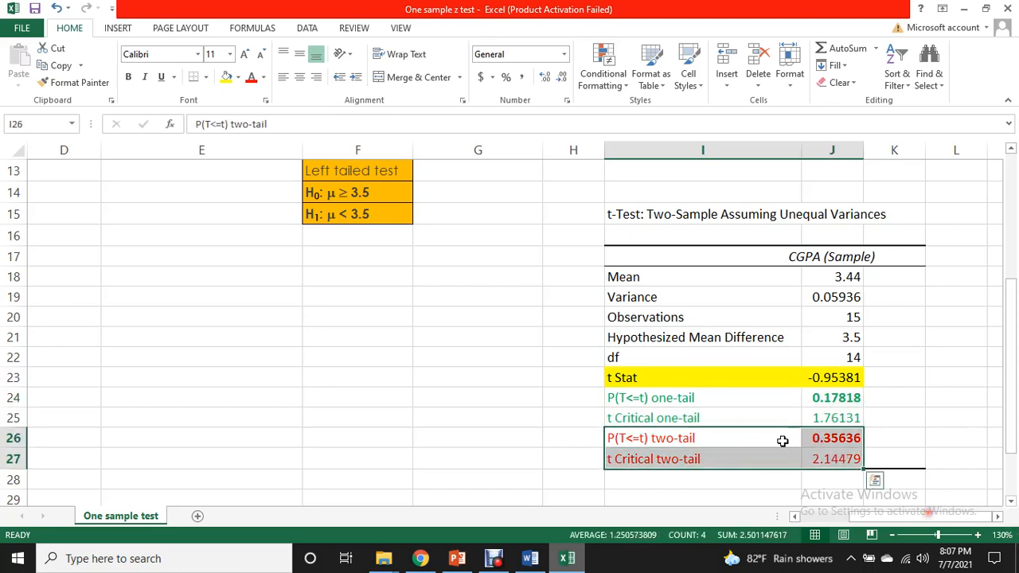
scroll(792, 453, "up", 4)
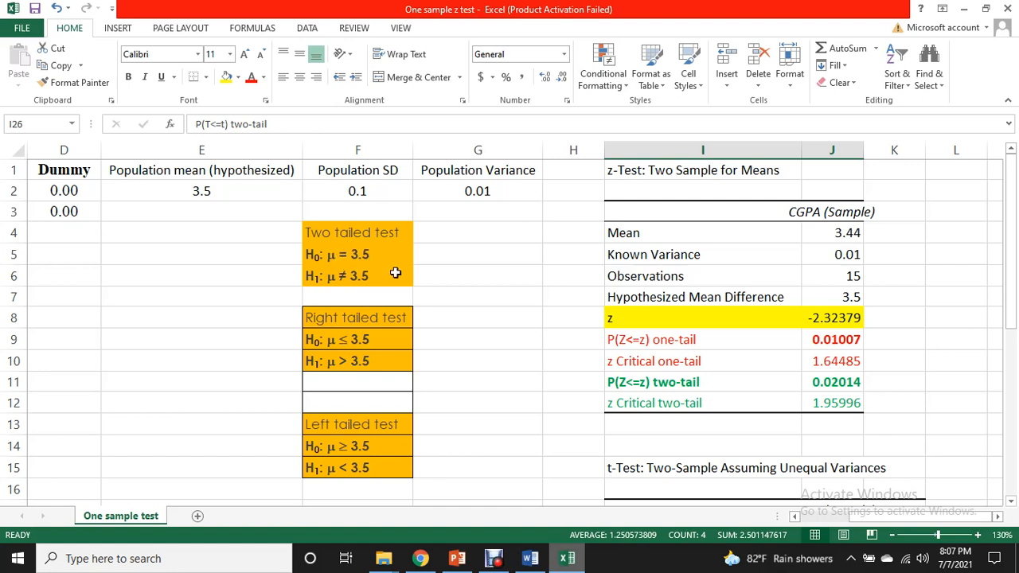
scroll(394, 270, "down", 4)
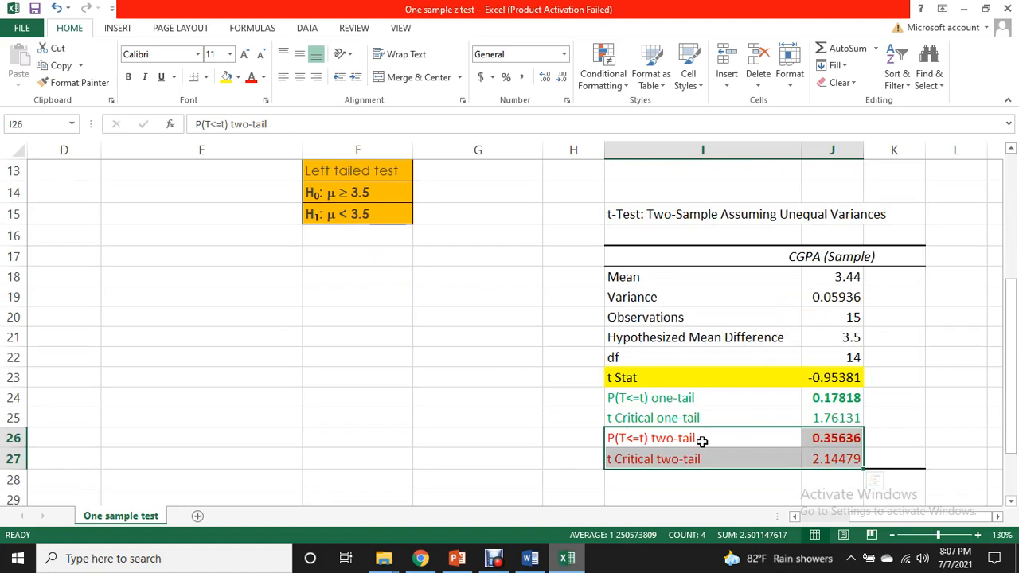
left_click(842, 462)
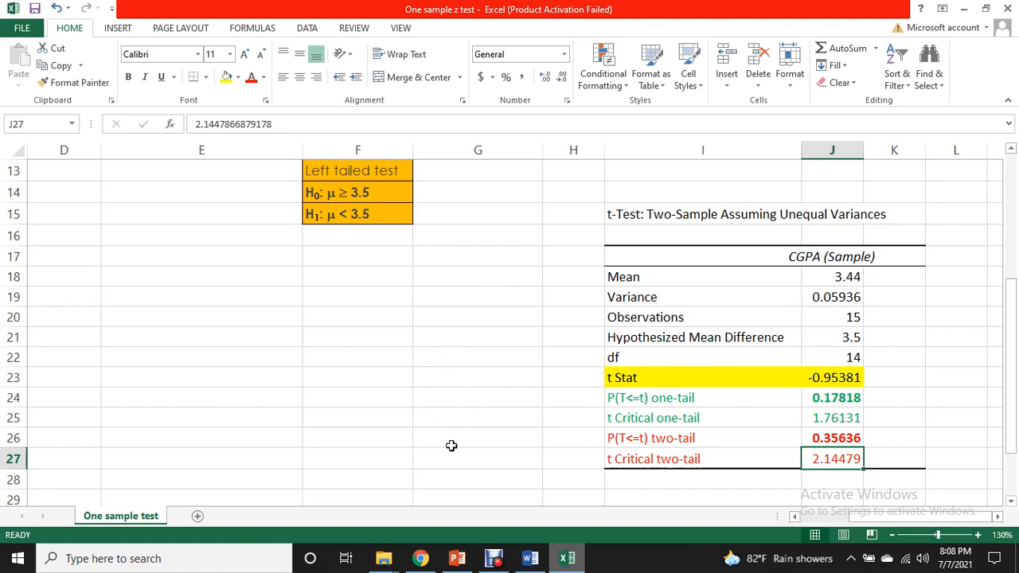
- Compare the one-tail results in I24:J25 with the two-tail results in I26:J27 of the t-test output
left_click_drag(750, 397, 846, 413)
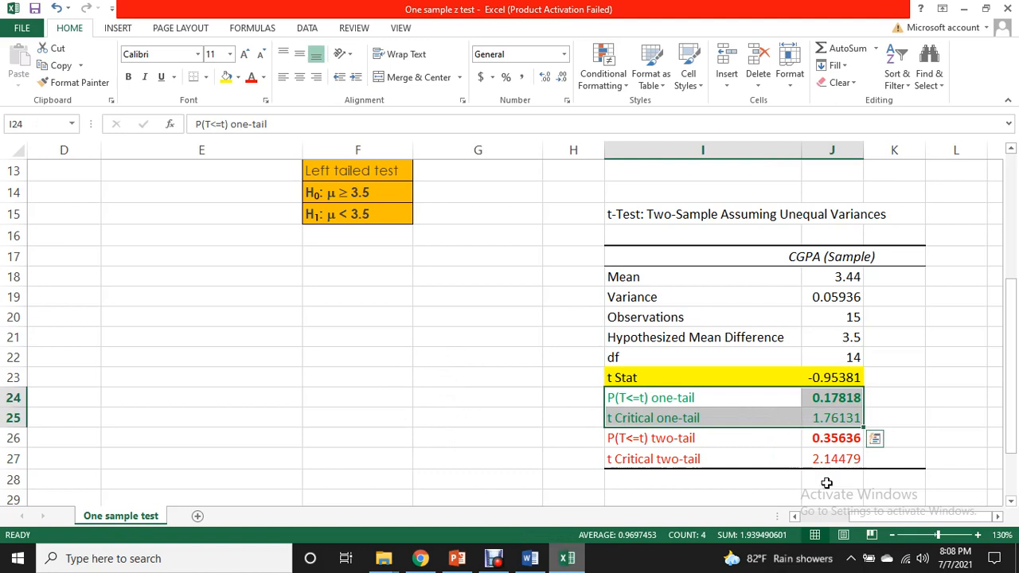
left_click_drag(840, 442, 751, 440)
left_click_drag(689, 398, 828, 395)
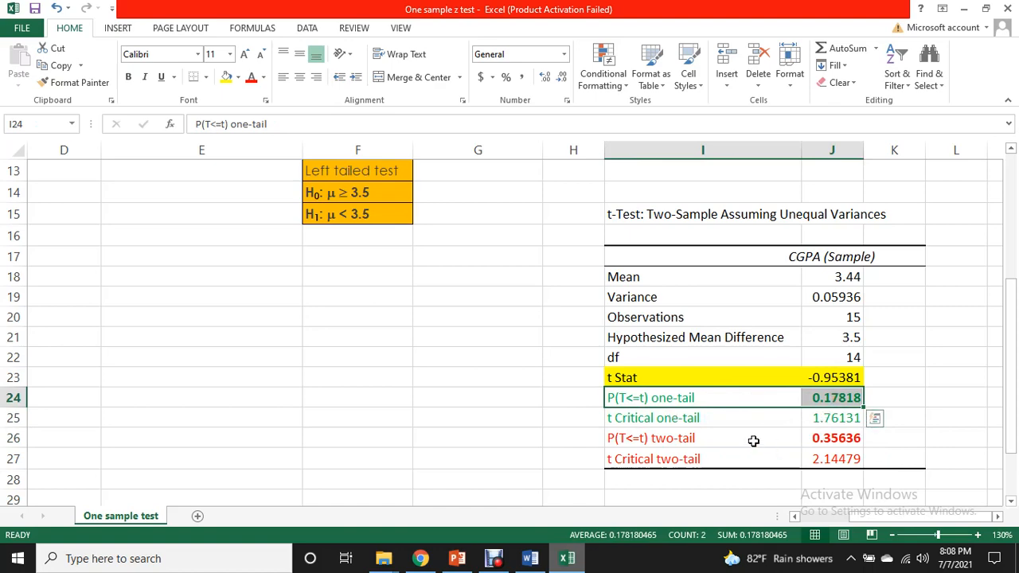
scroll(764, 446, "up", 1)
scroll(767, 445, "down", 2)
scroll(703, 414, "up", 2)
scroll(703, 414, "down", 1)
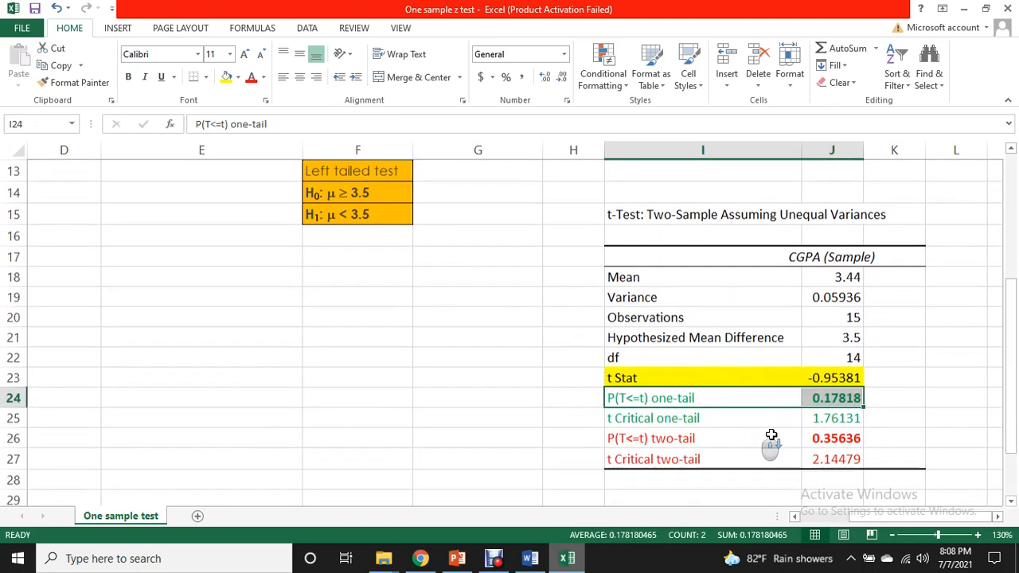
left_click_drag(693, 439, 820, 460)
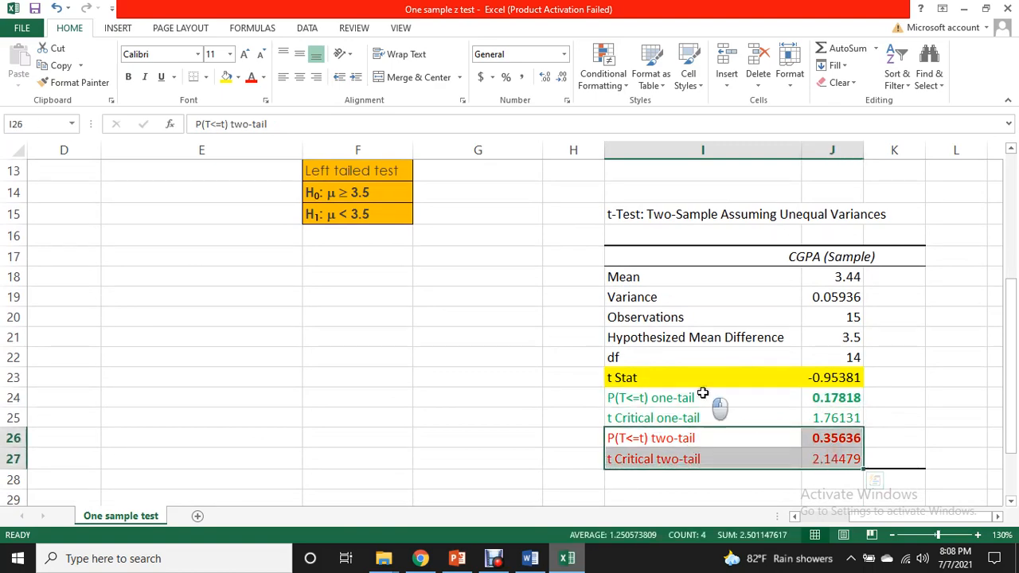
- Examine the one-tail results in I24:J25 against the left-tailed test hypotheses in F14:F15
left_click_drag(706, 396, 846, 416)
scroll(744, 401, "up", 1)
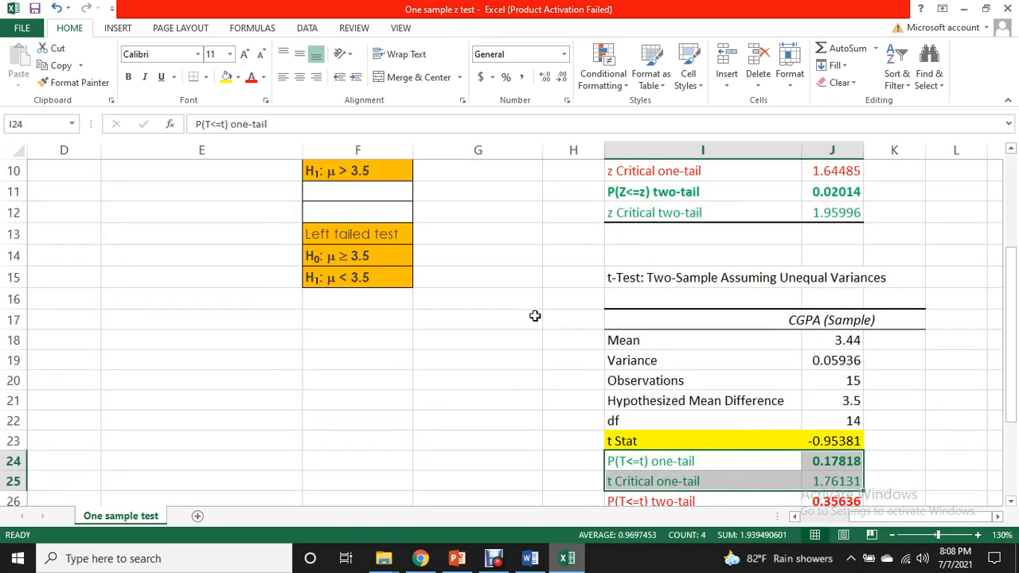
left_click(351, 260)
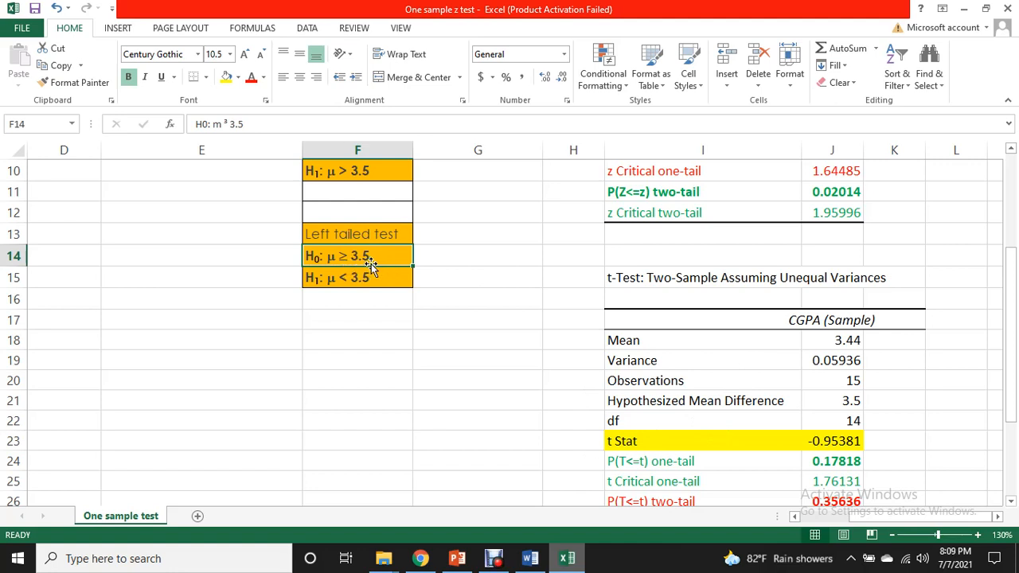
- Compare the t-test output in I17:J27 with the z-test output in I3:J12
scroll(740, 324, "down", 2)
scroll(710, 319, "up", 1)
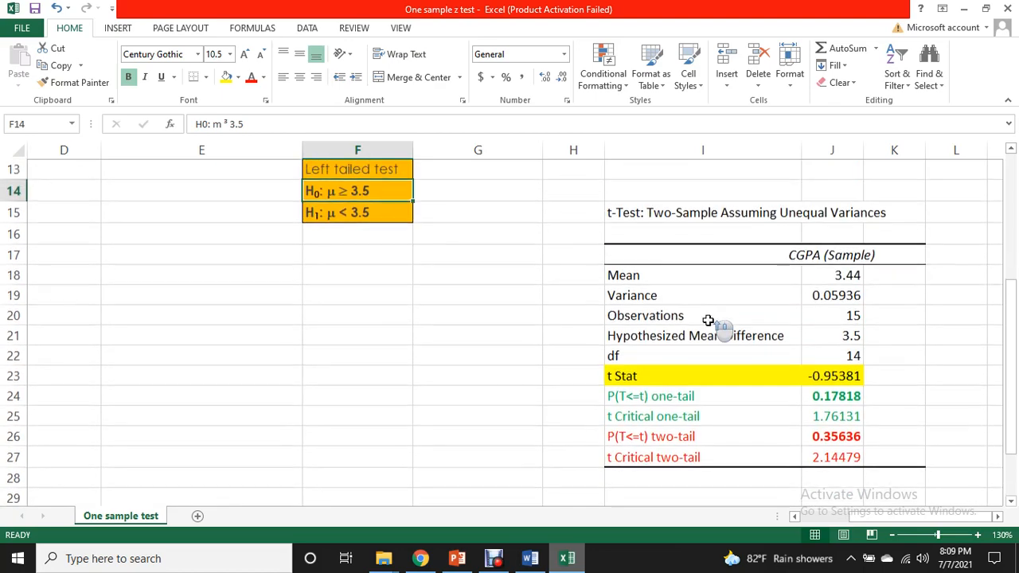
left_click_drag(637, 257, 841, 459)
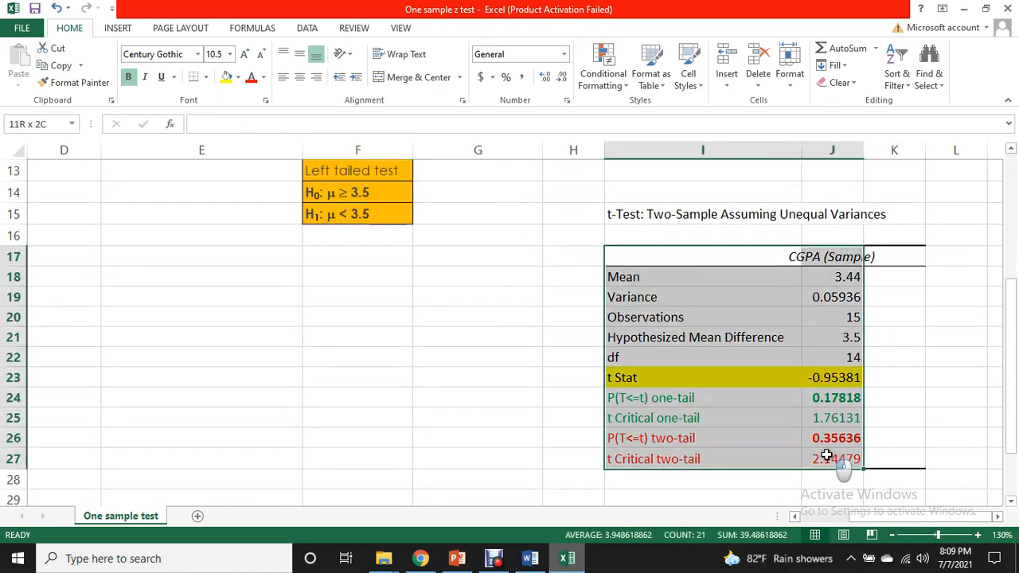
scroll(842, 459, "up", 4)
left_click_drag(652, 221, 850, 395)
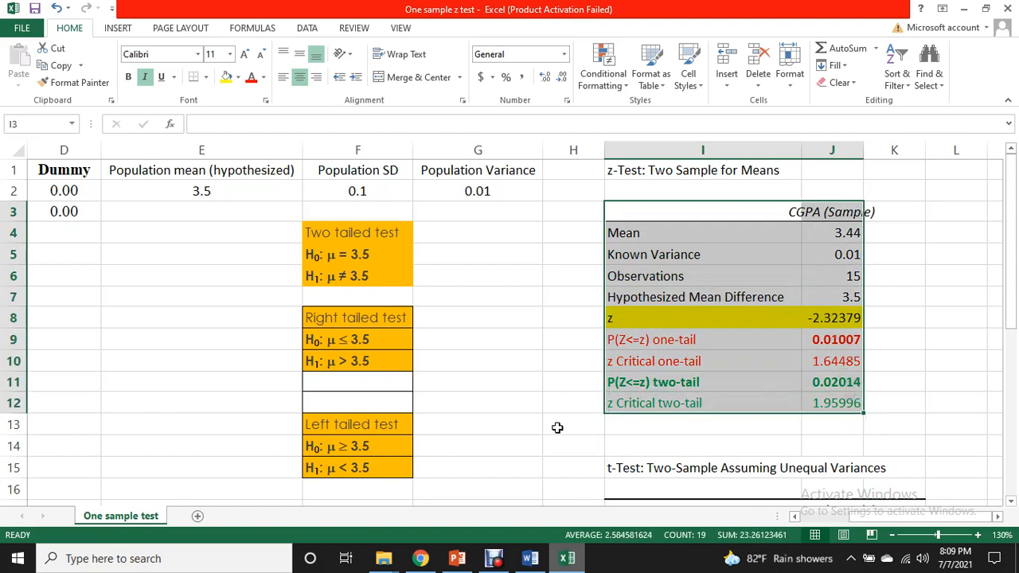